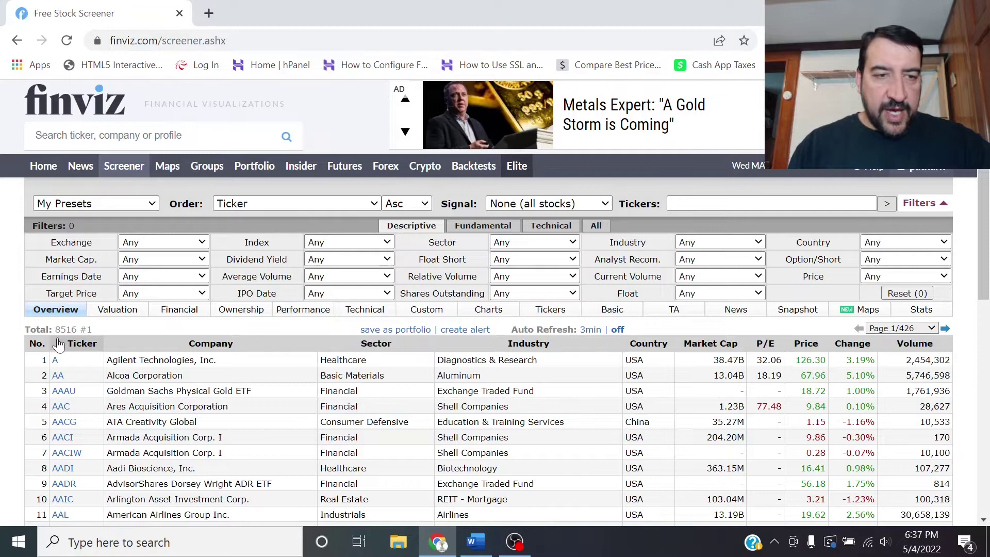
click(58, 344)
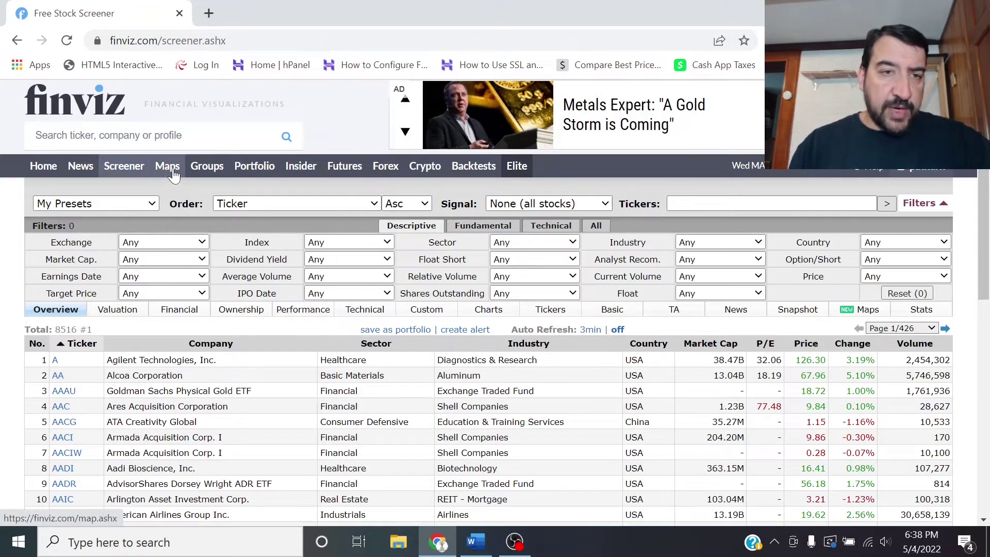
Open the S&P 500 heat map and colour it by 1 Month Performance.
click(173, 174)
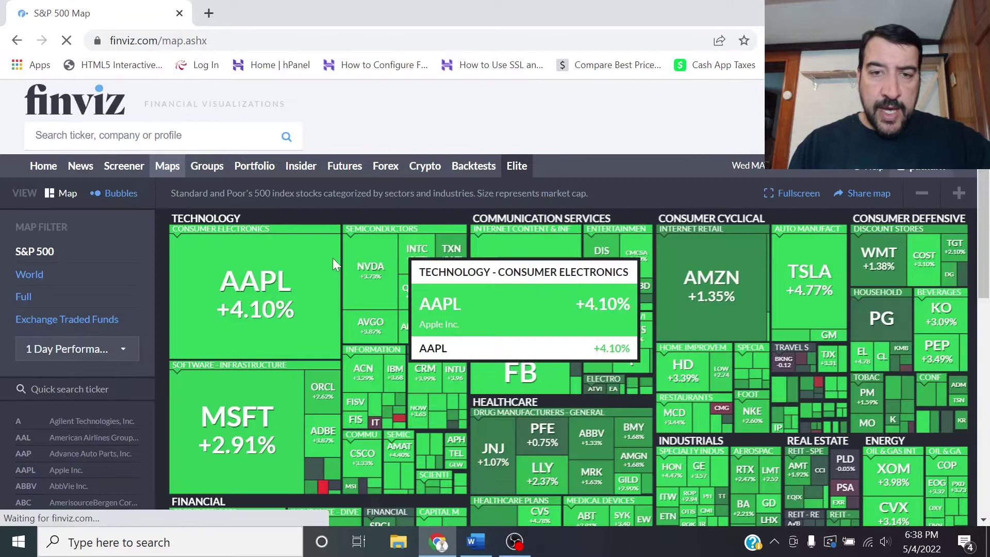
scroll(986, 266, down, 1)
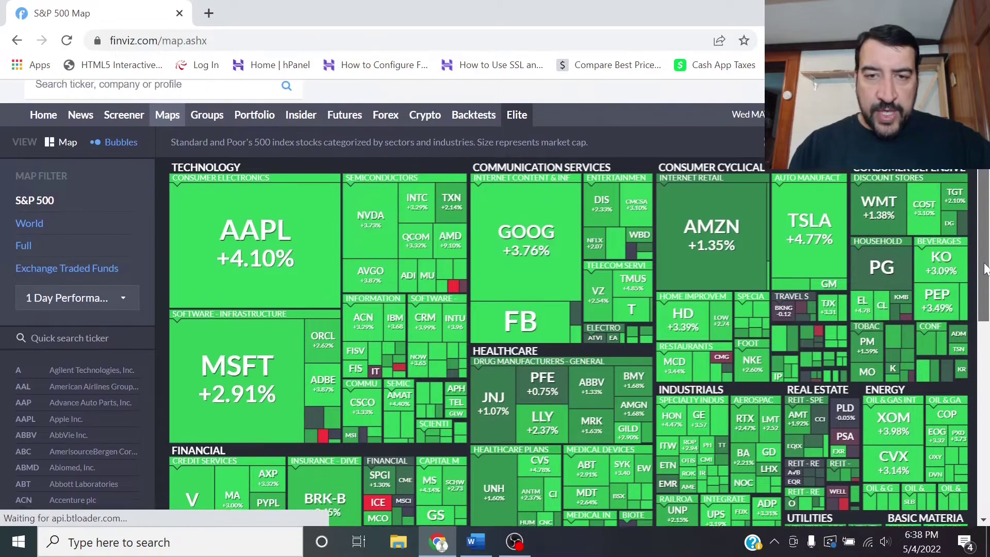
scroll(986, 279, down, 1)
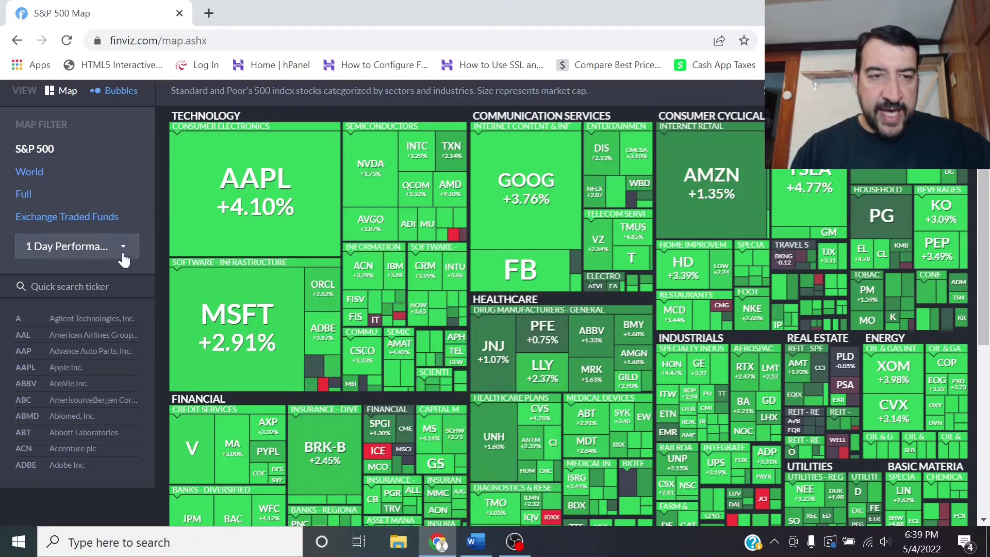
click(123, 247)
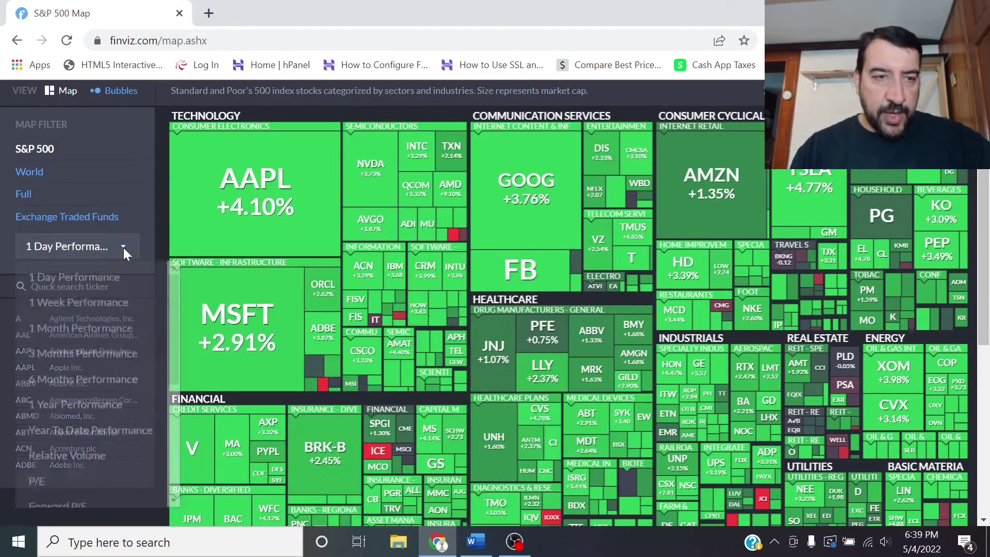
click(123, 333)
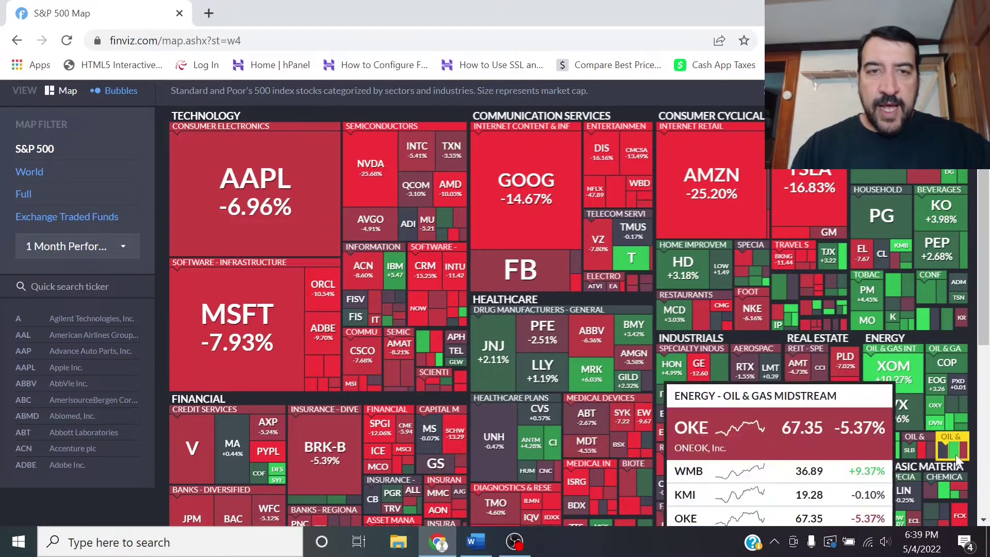
Go back to the screener and review the Fundamental and Technical filters, with 139 matching stocks.
scroll(249, 256, up, 3)
key(alt+Left)
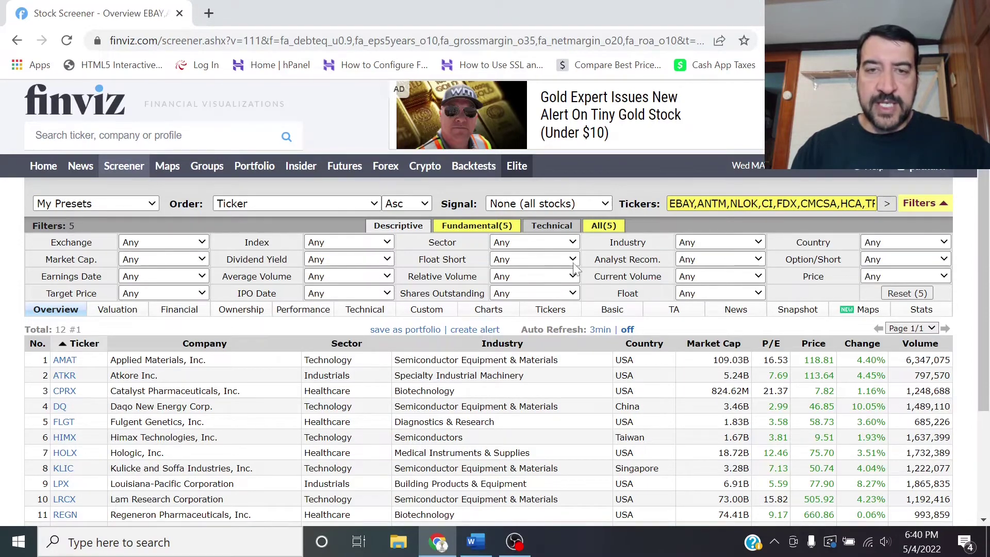
mouse_move(604, 278)
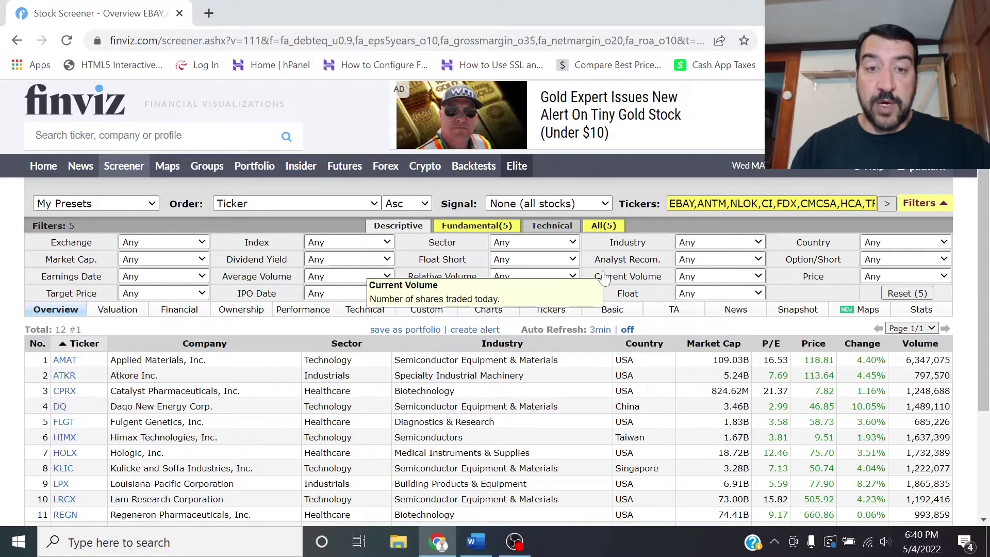
click(466, 230)
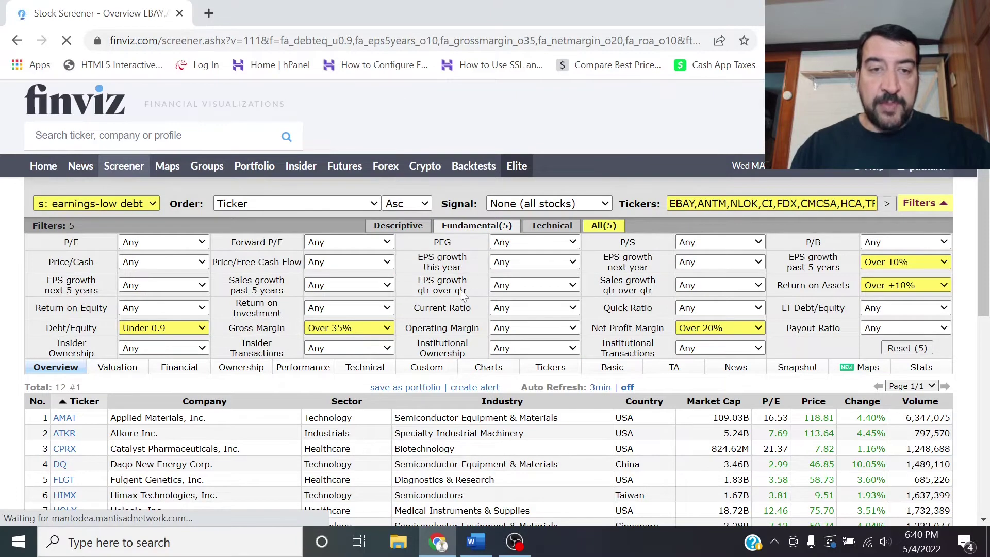
mouse_move(478, 332)
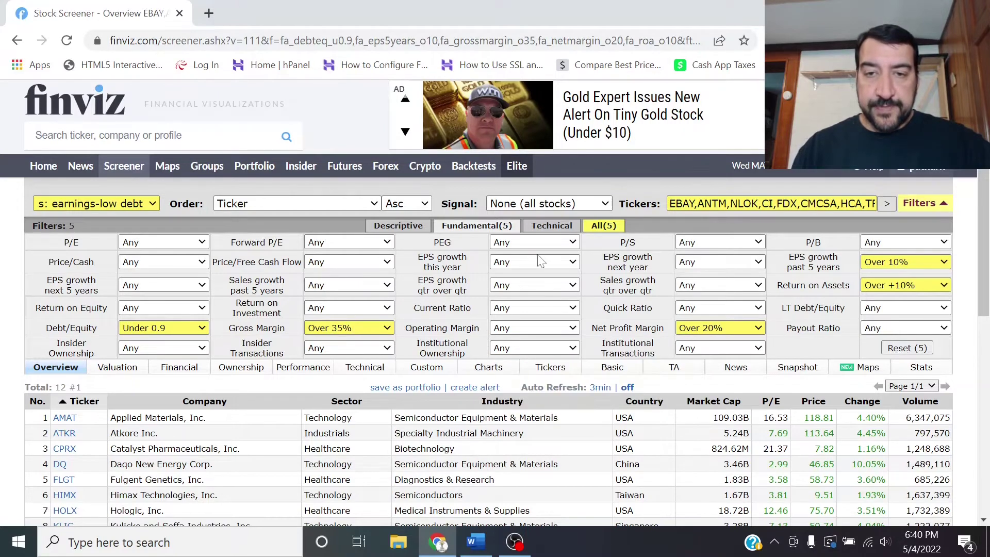
click(549, 230)
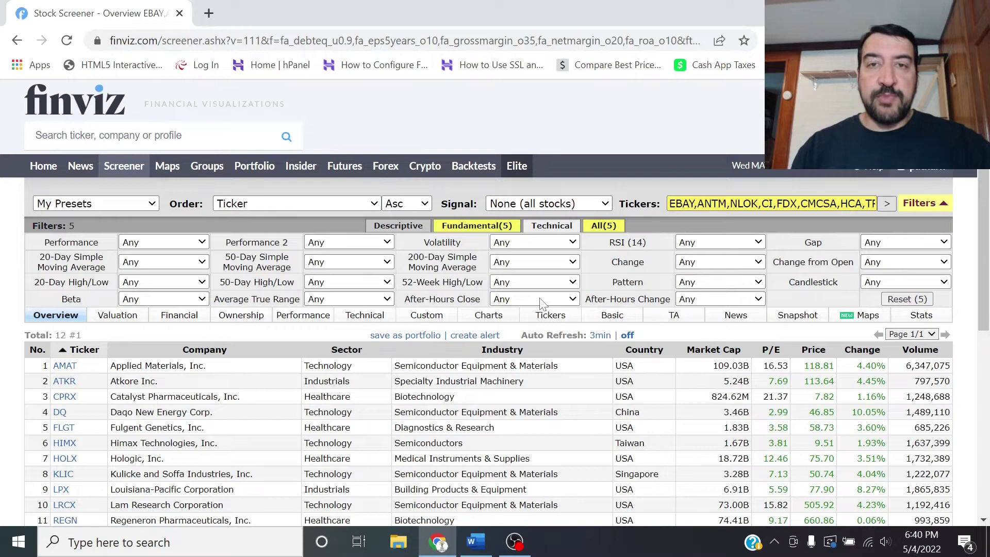
click(465, 230)
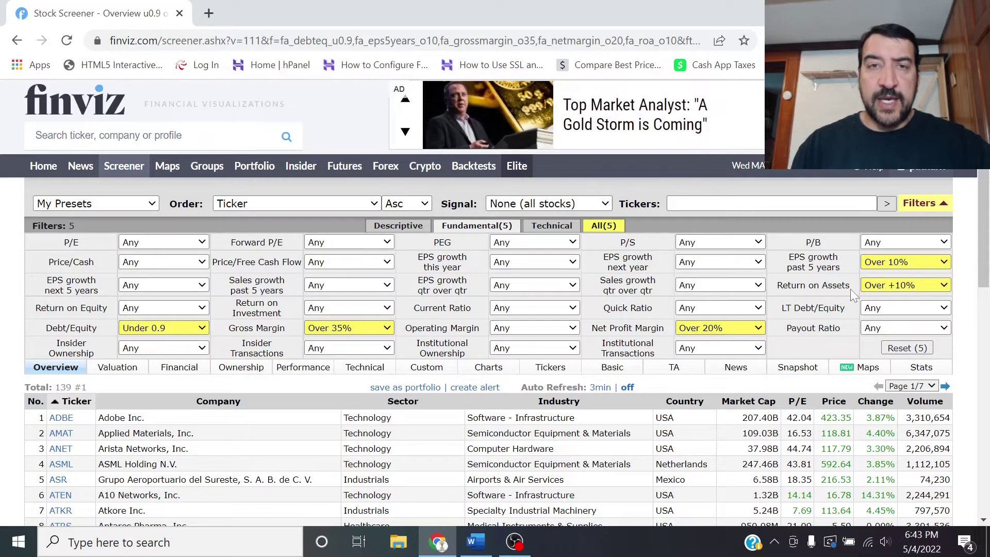
mouse_move(834, 292)
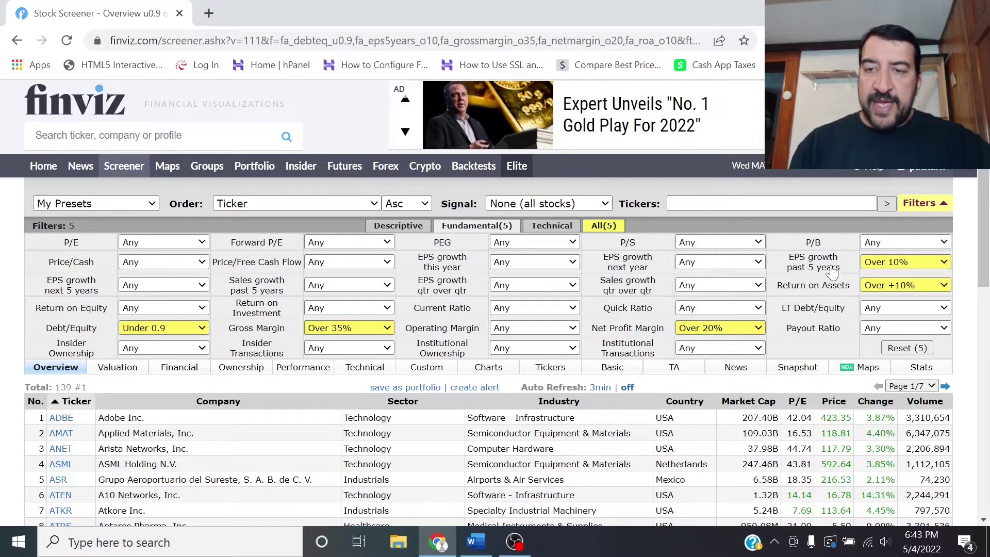
mouse_move(827, 264)
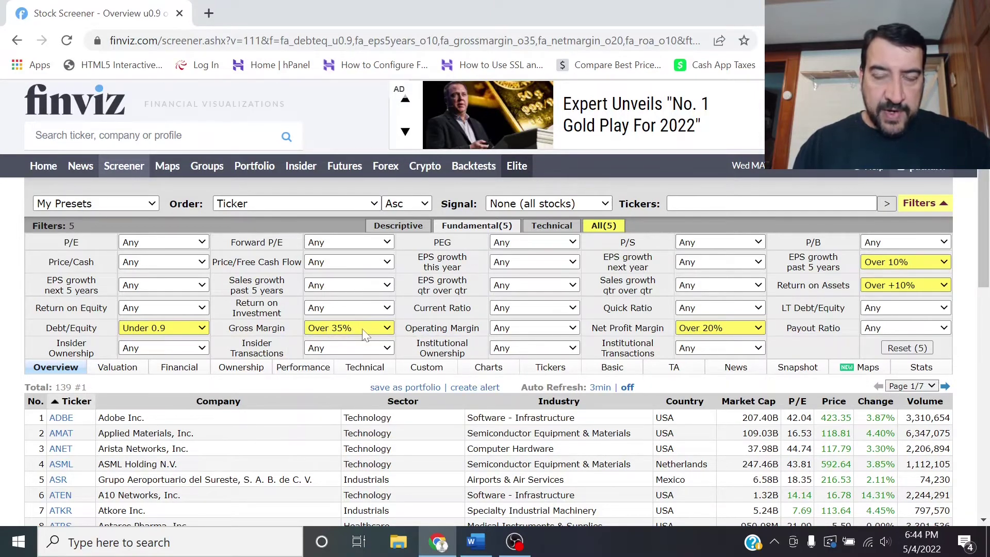
Leave Net Profit Margin and Debt/Equity (Under 0.9) unchanged, then show the Descriptive filters.
click(716, 330)
key(Down)
key(Down)
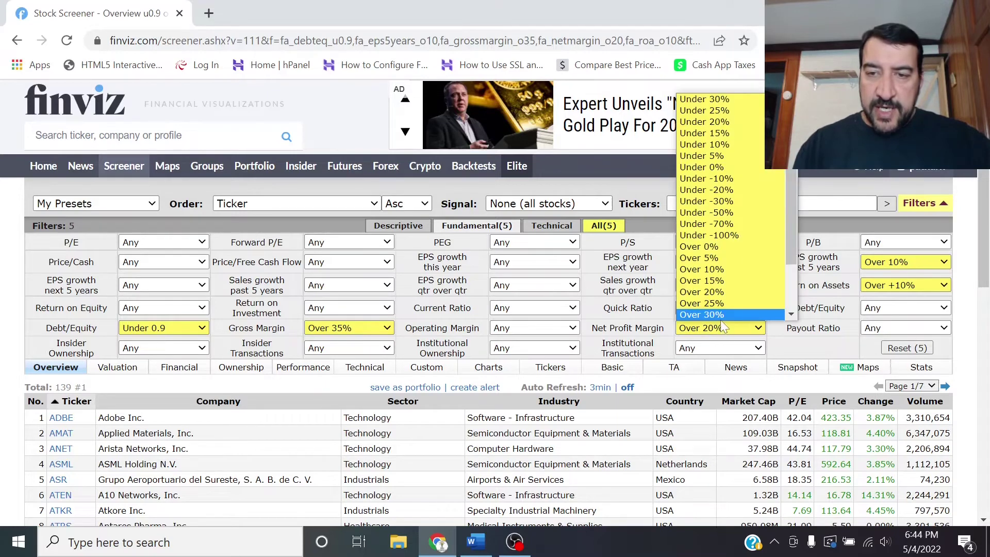
key(Escape)
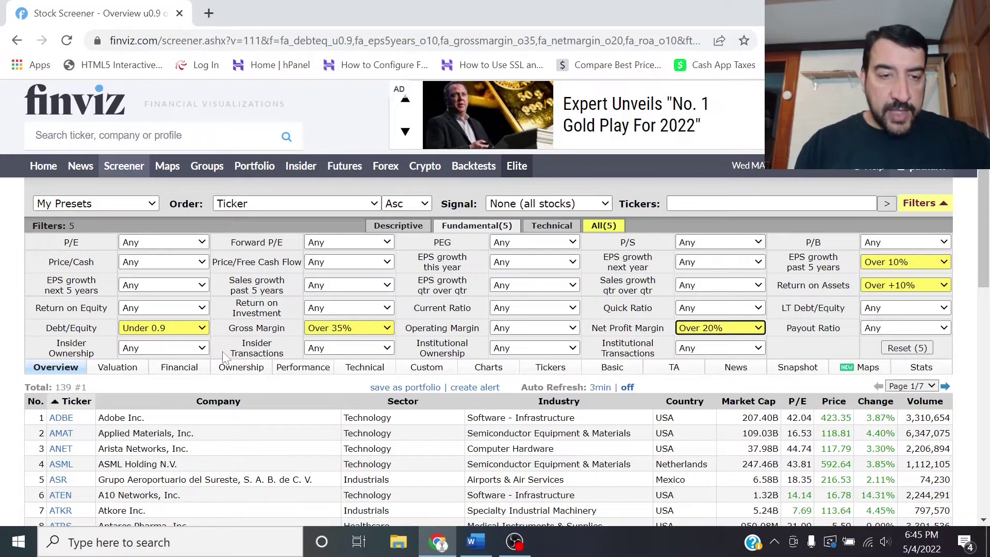
click(189, 328)
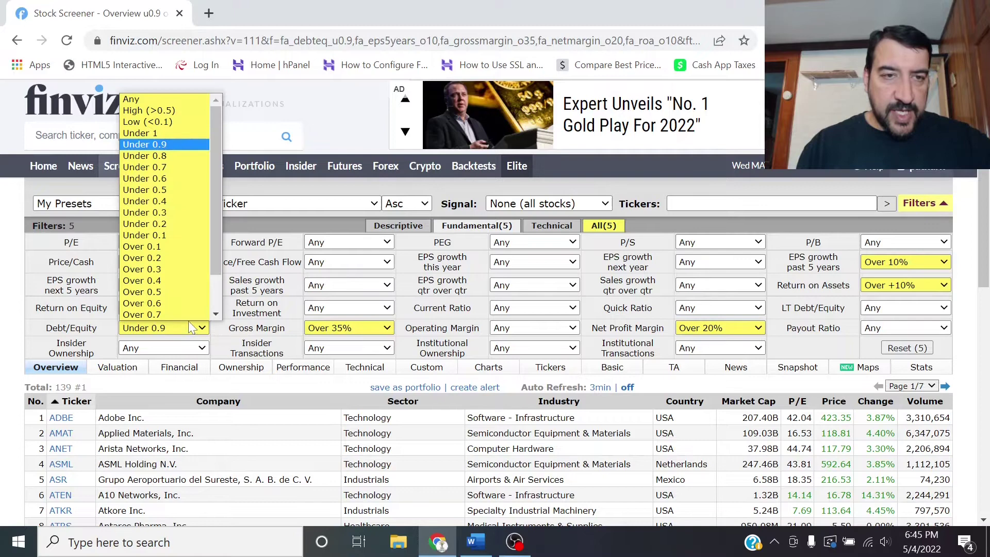
click(249, 246)
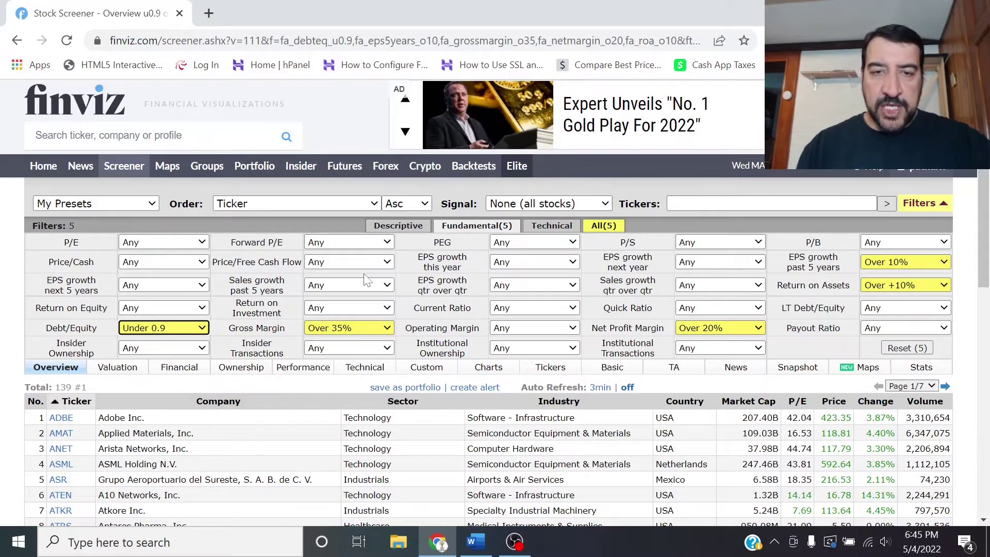
click(398, 229)
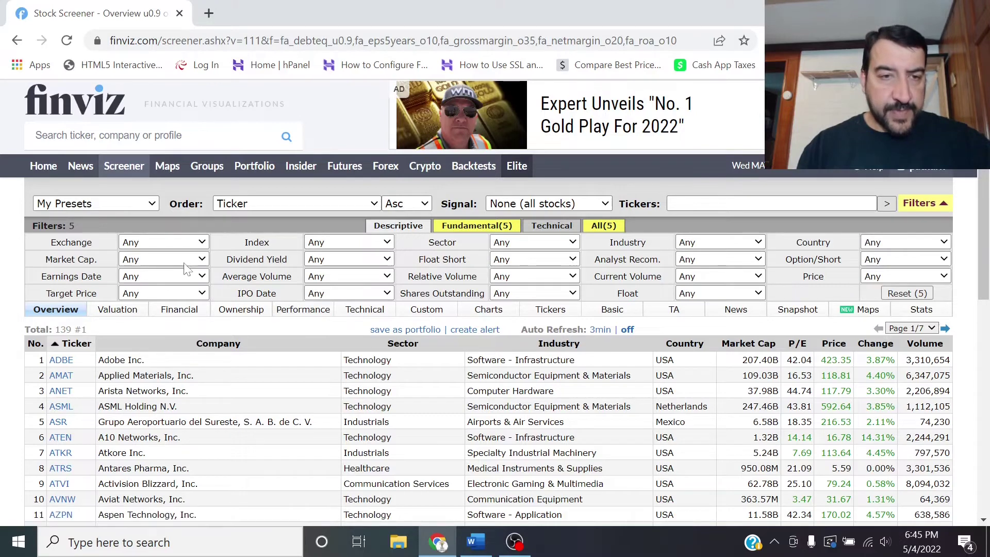
Try Market Cap +Mid, reset it to Any, and set Index to S&P 500 for 41 stocks.
click(164, 259)
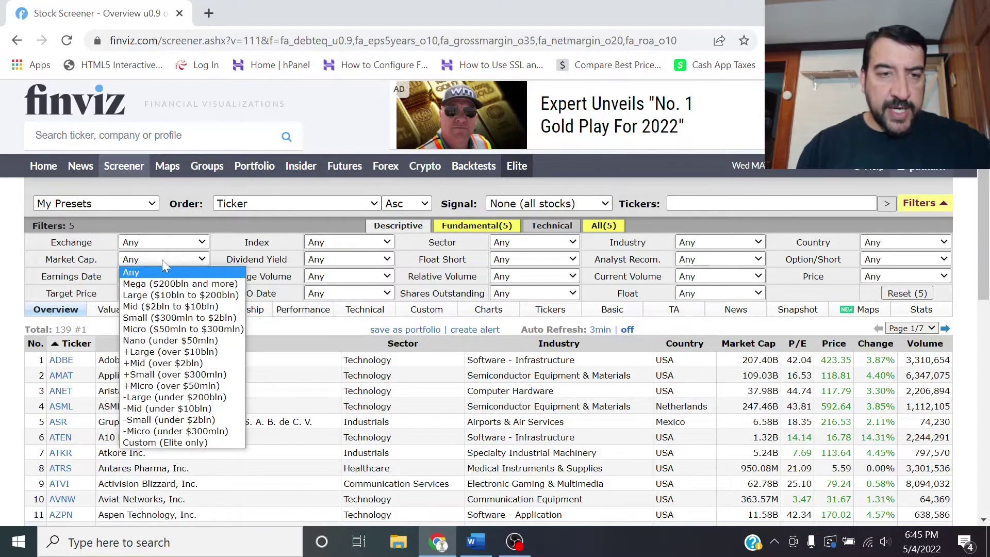
click(201, 364)
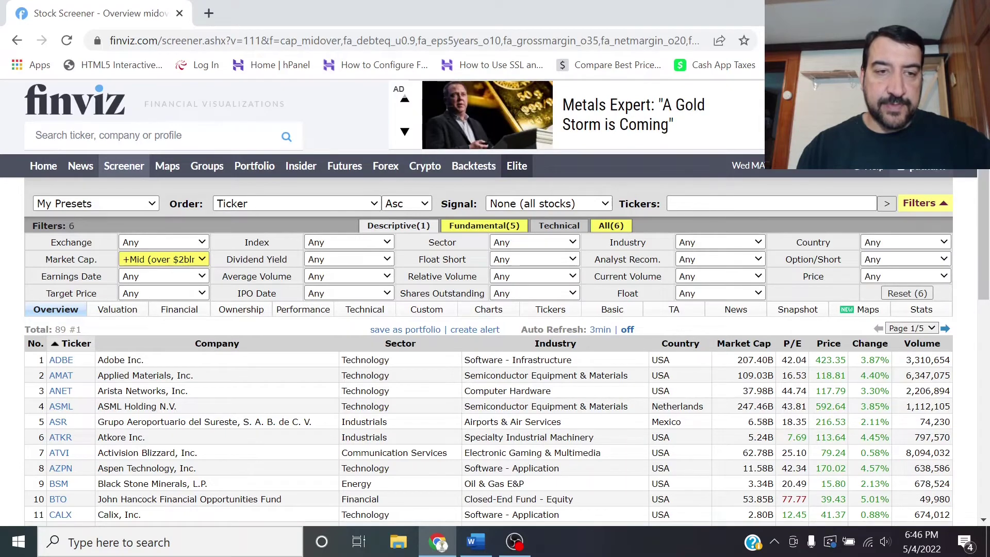
click(200, 261)
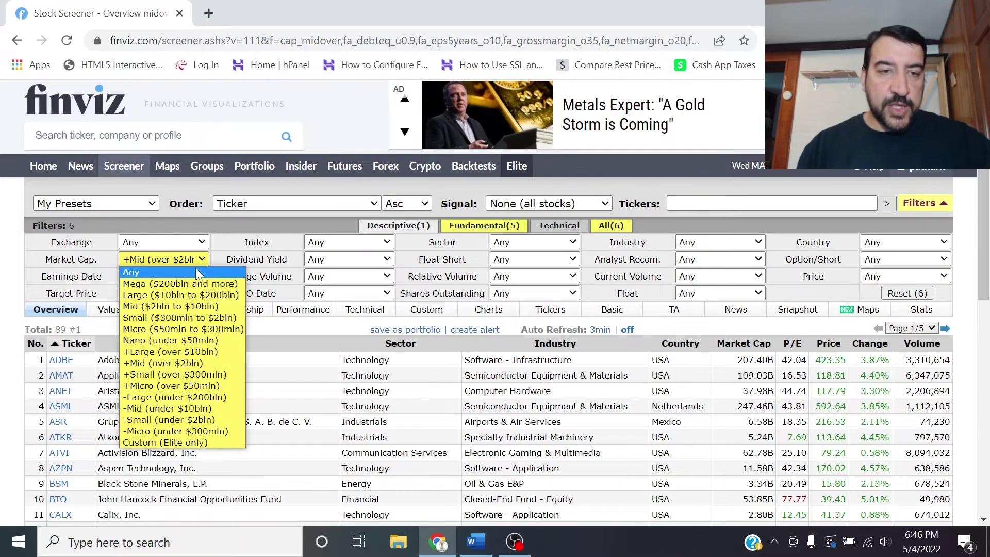
click(197, 271)
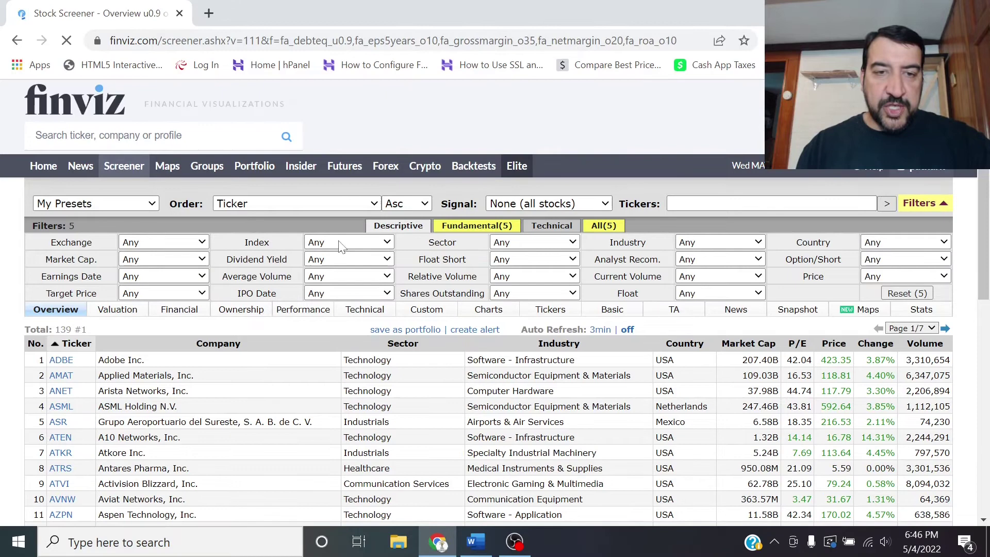
click(340, 246)
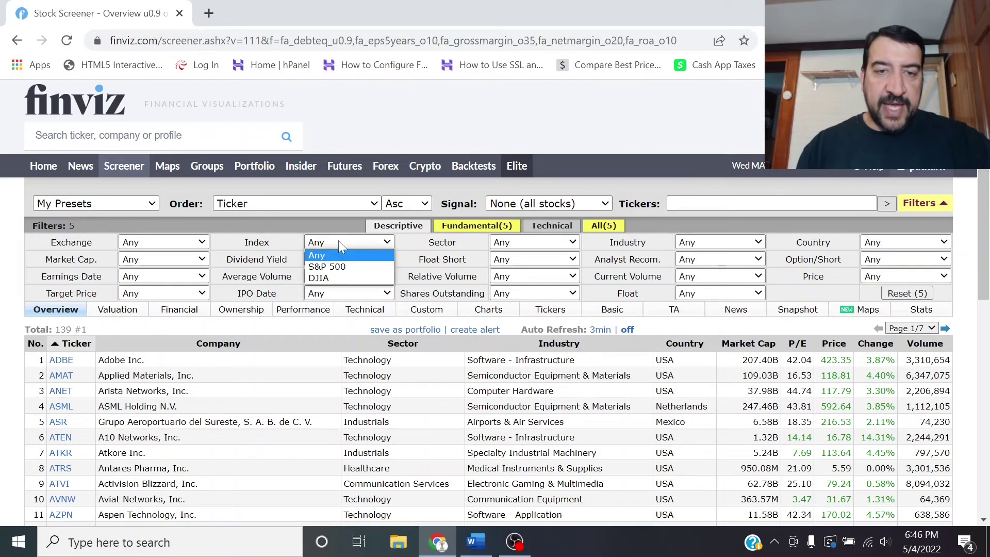
click(340, 268)
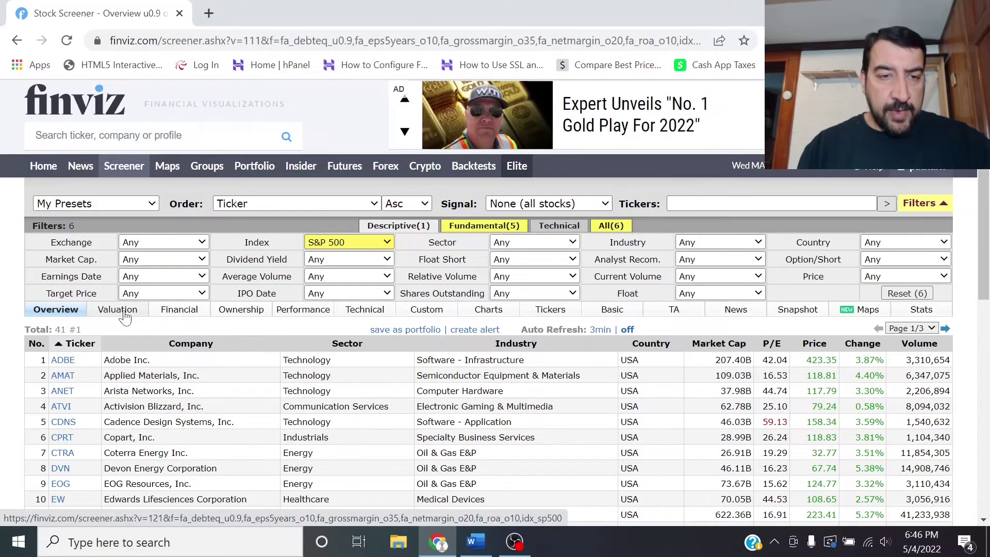
click(124, 316)
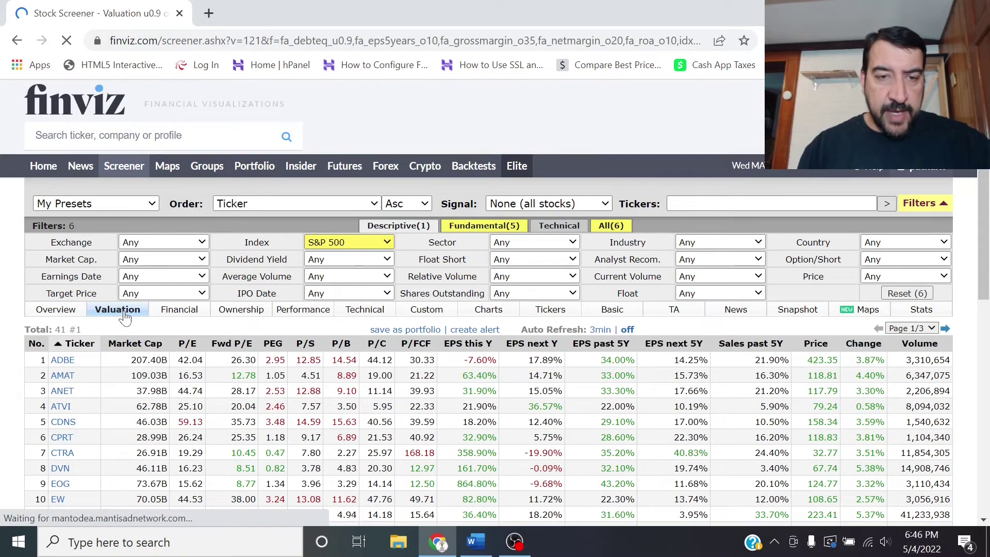
scroll(304, 380, down, 1)
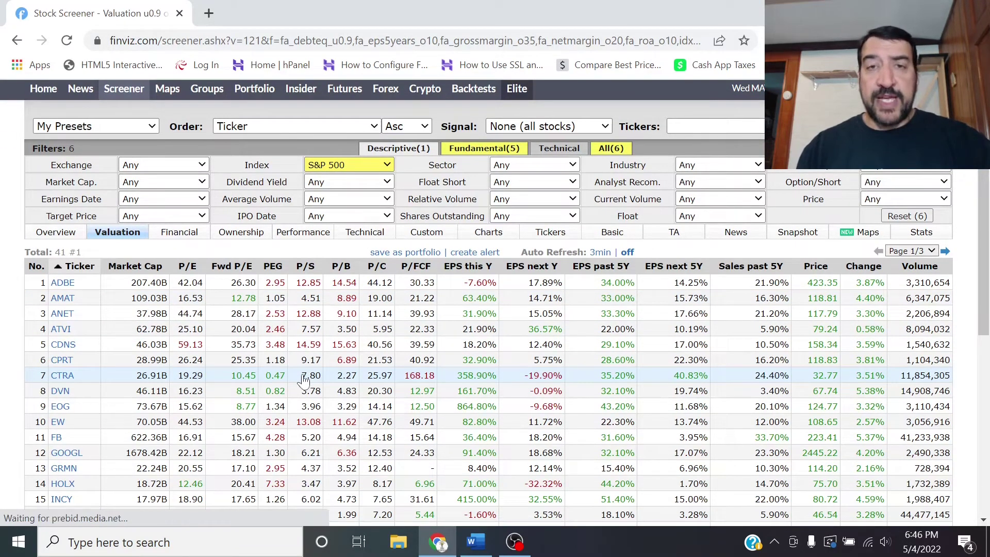
click(239, 267)
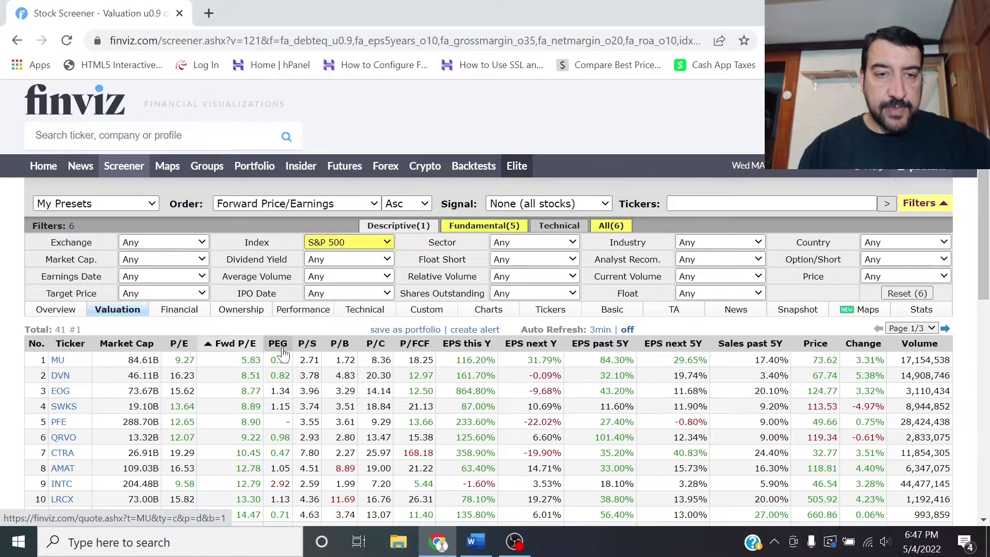
scroll(283, 355, down, 1)
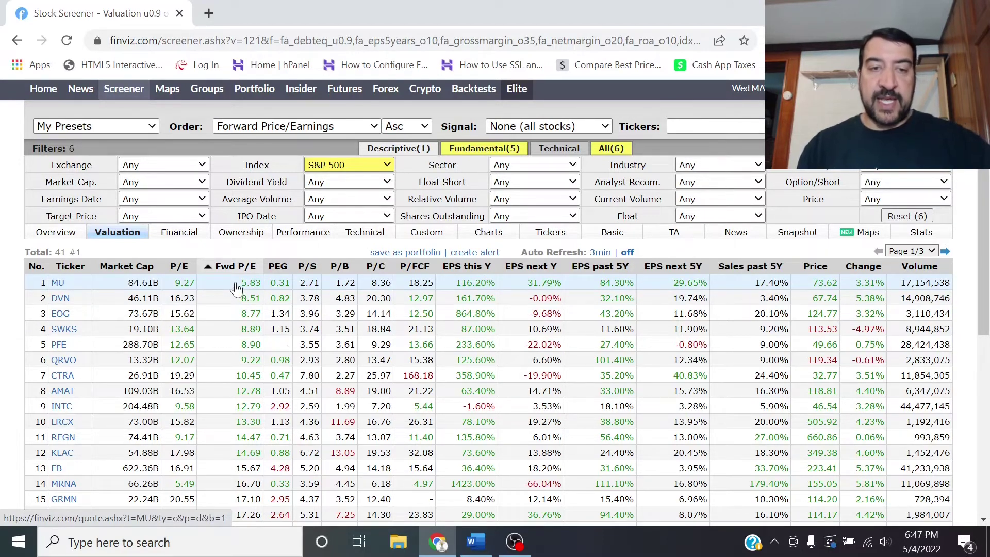
mouse_move(57, 290)
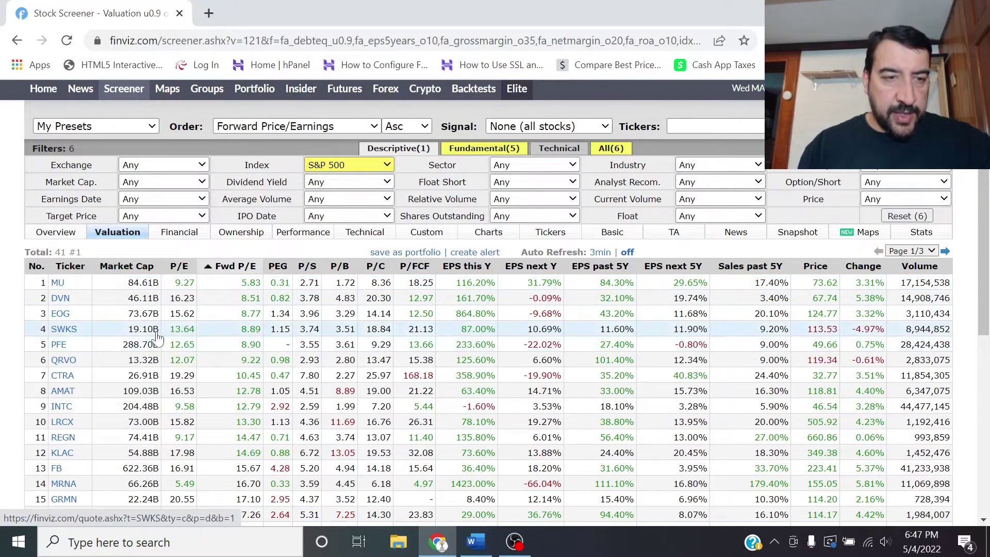
mouse_move(57, 350)
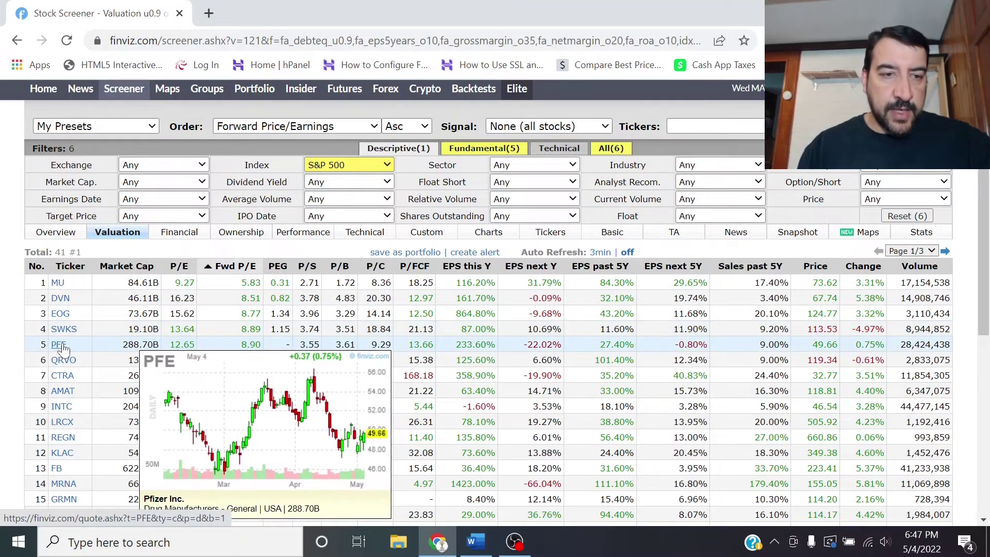
mouse_move(64, 412)
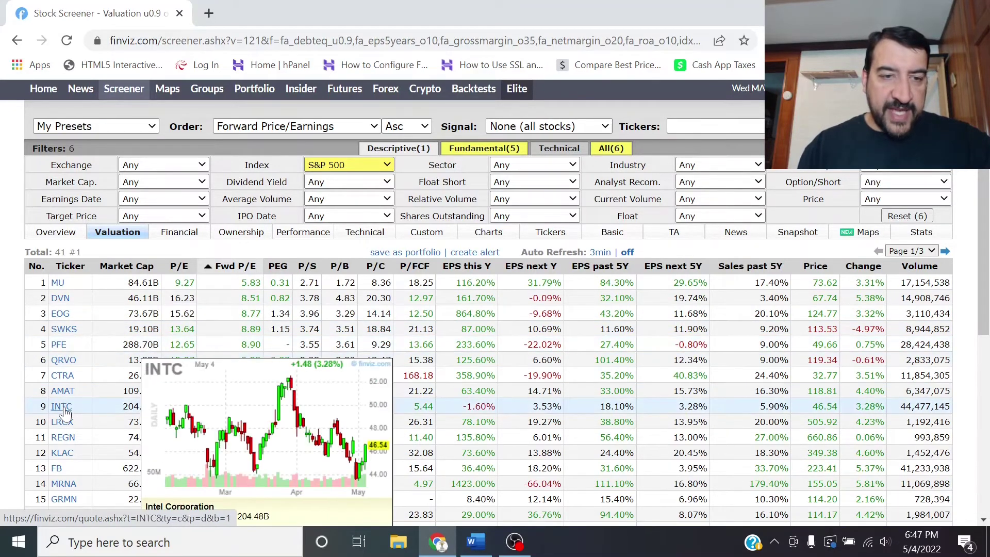
scroll(103, 400, down, 2)
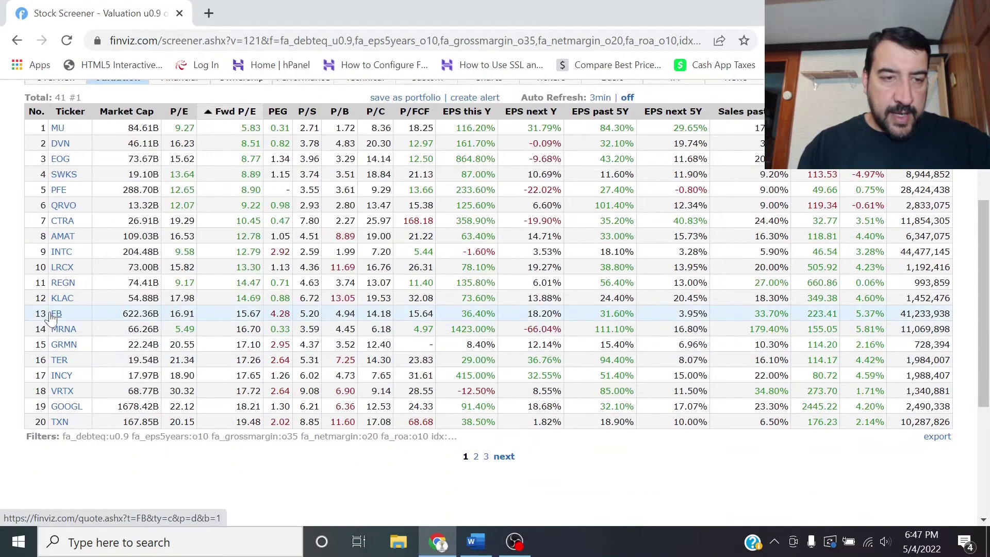
mouse_move(59, 319)
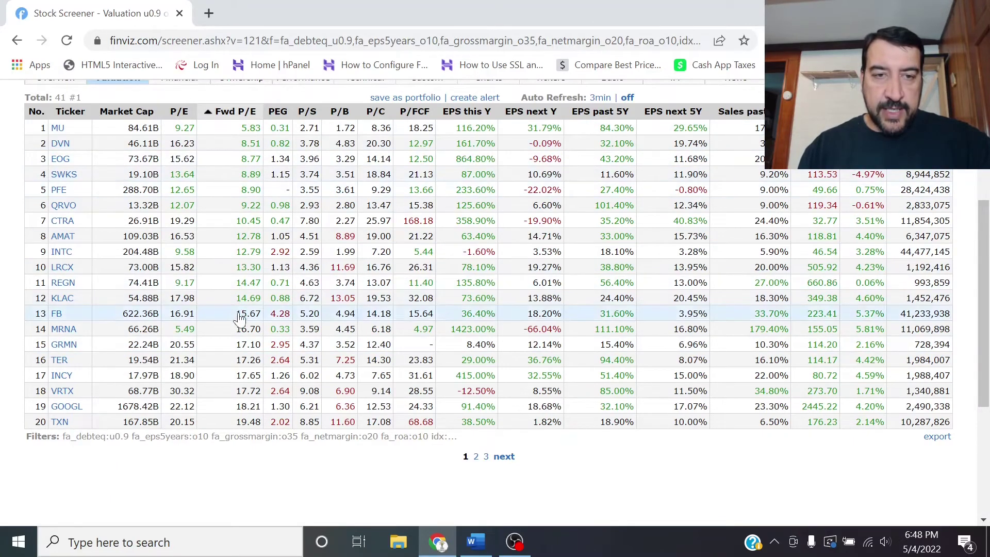
scroll(211, 302, up, 1)
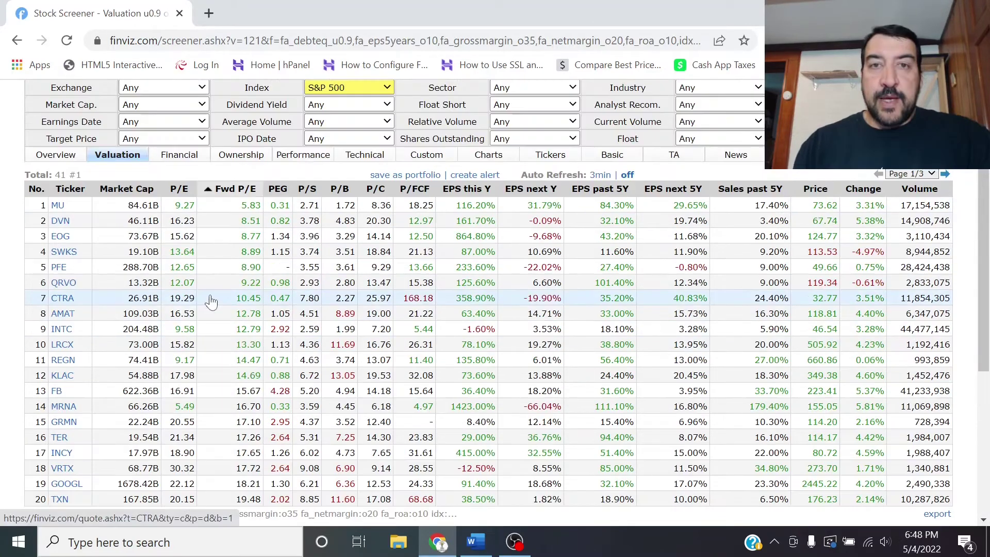
Open the PFE quote page and switch its price chart to monthly.
click(61, 272)
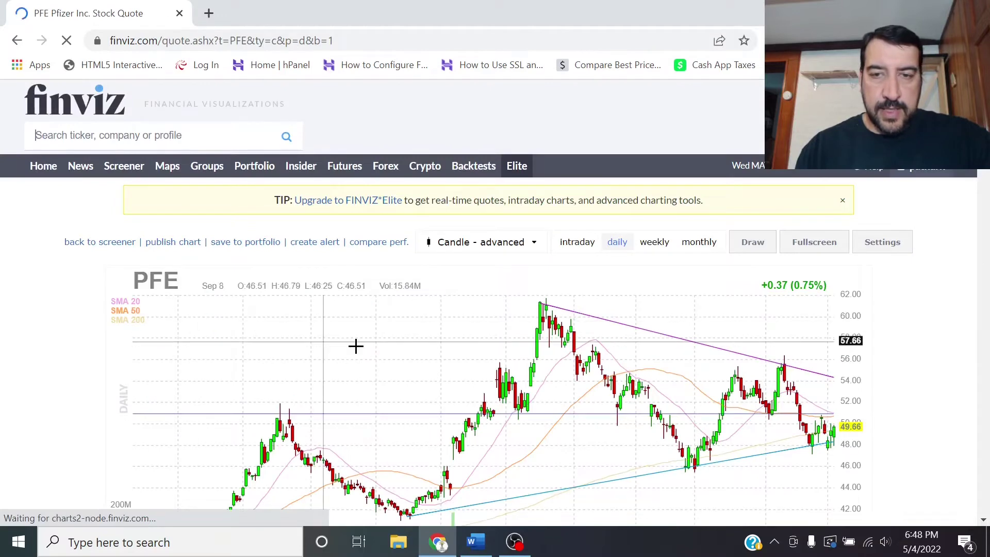
scroll(910, 302, down, 3)
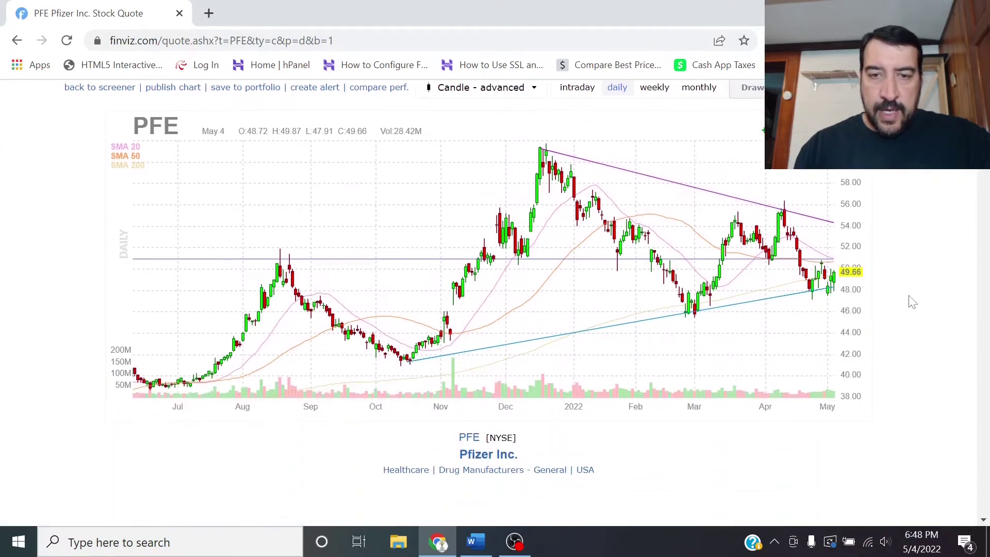
scroll(910, 301, down, 1)
scroll(911, 301, up, 3)
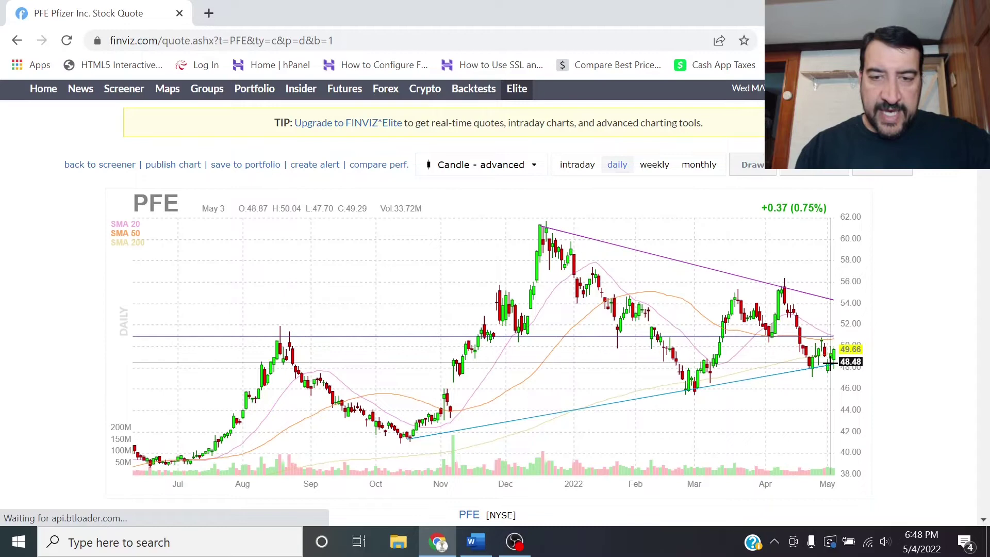
click(698, 165)
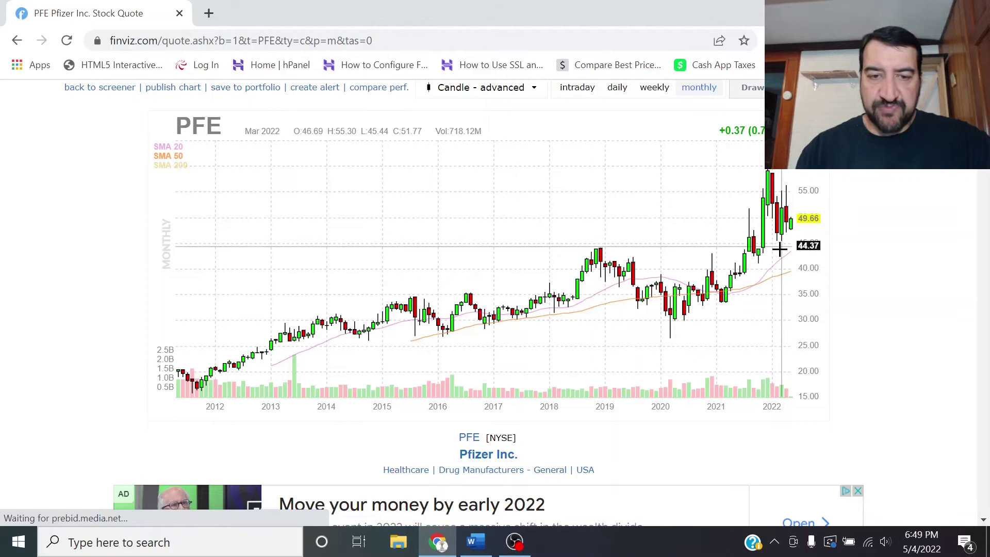
scroll(767, 268, down, 7)
scroll(767, 270, up, 2)
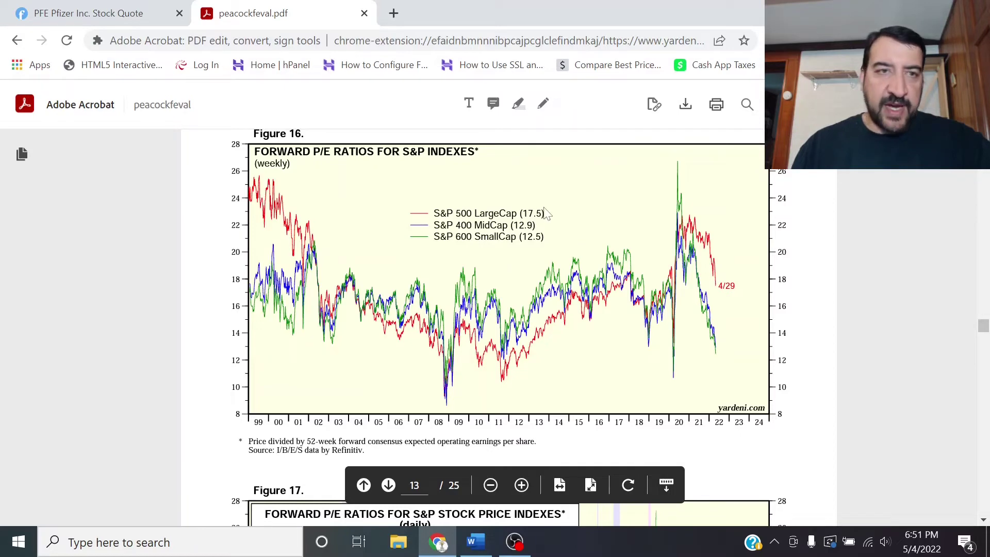
key(ctrl+w)
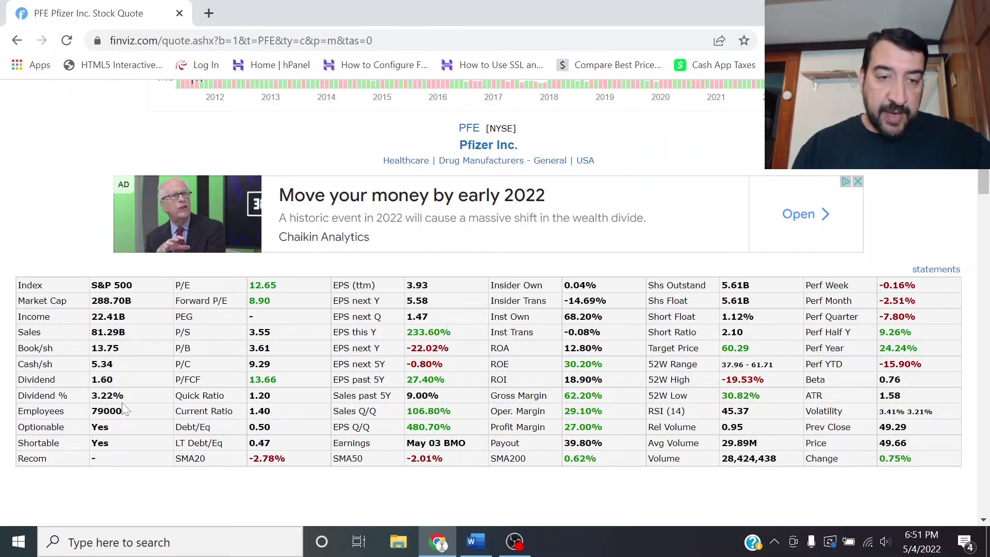
Return to the screener results and open the MU quote page.
key(alt+Left)
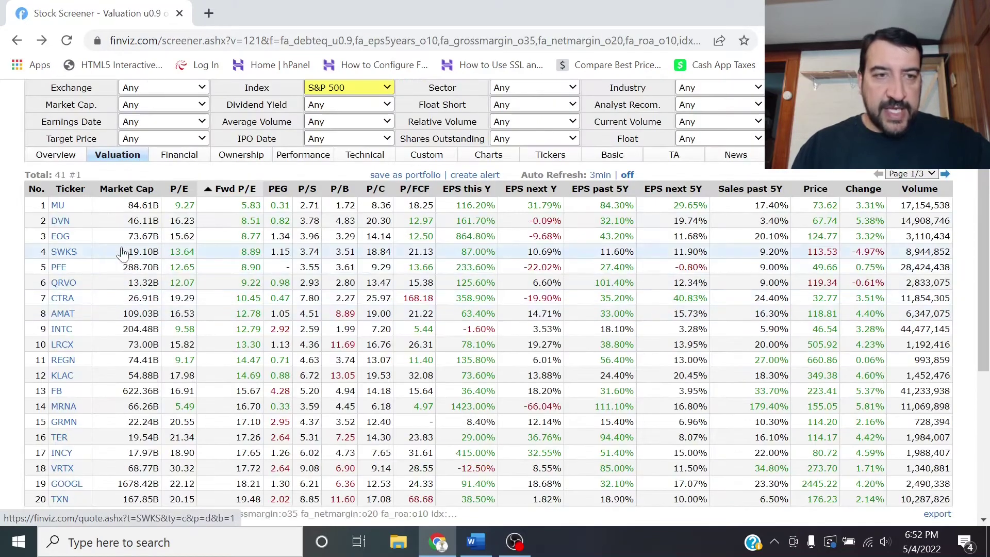
click(60, 206)
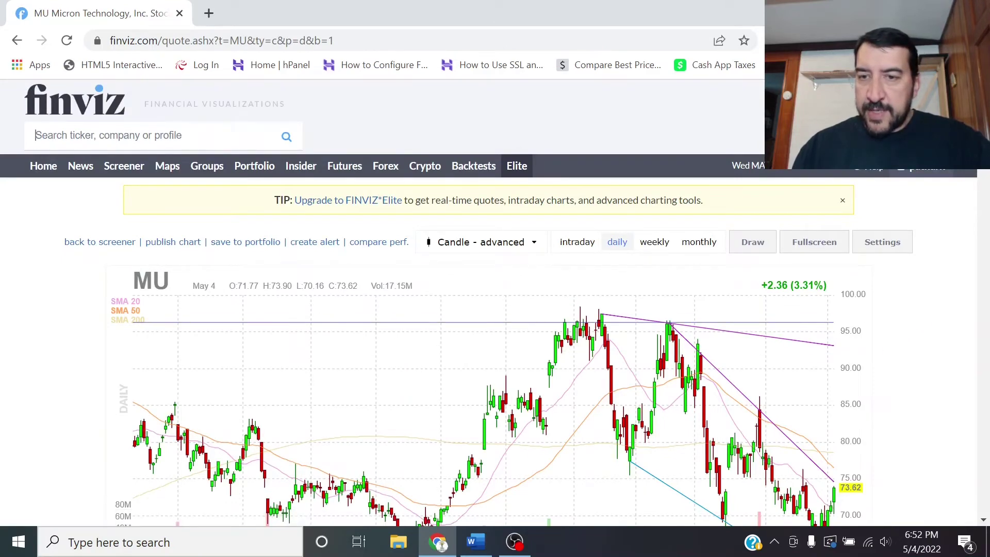
Switch MU's chart to monthly and view fundamentals showing P/E 9.27, Forward P/E 5.83.
scroll(944, 289, down, 1)
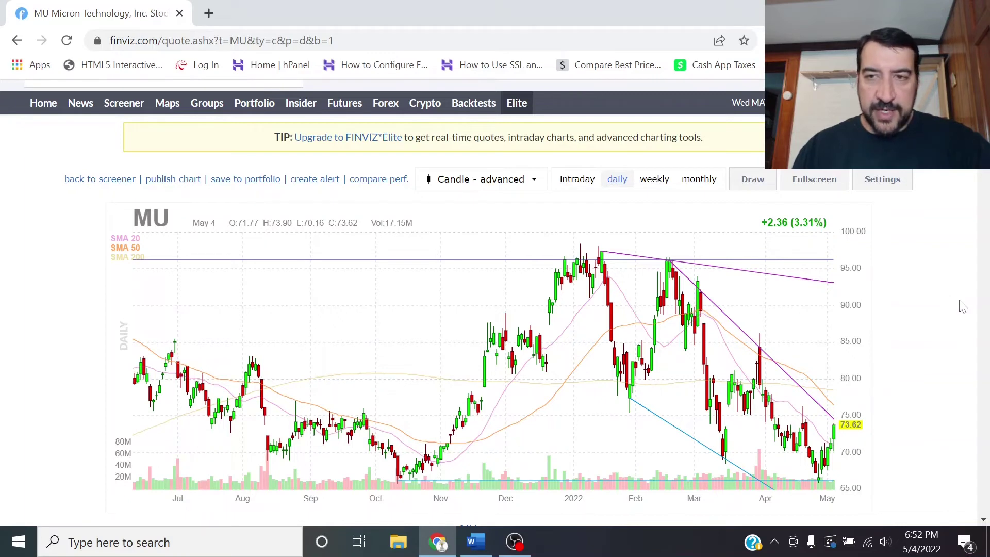
scroll(971, 250, down, 1)
scroll(692, 183, up, 1)
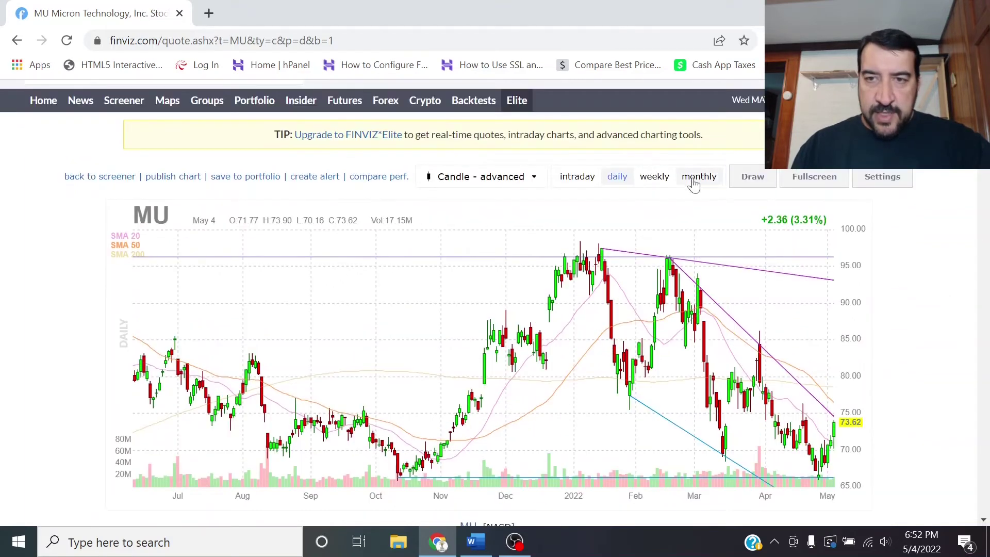
click(693, 175)
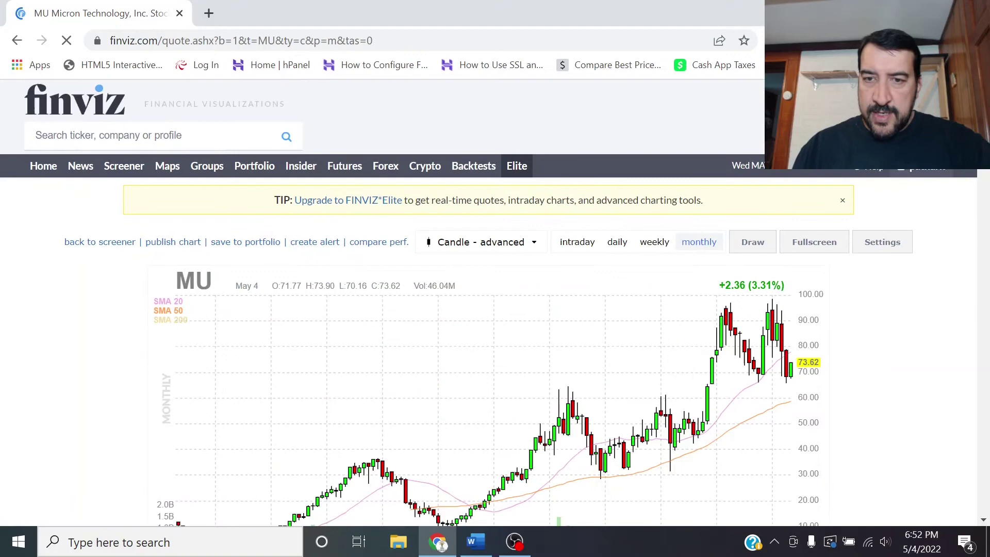
scroll(693, 175, down, 2)
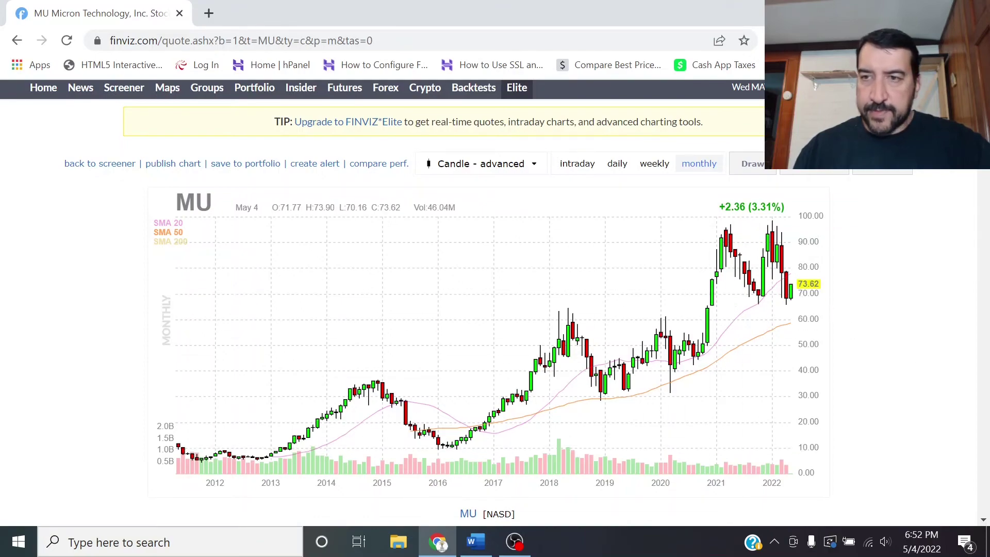
scroll(984, 183, down, 7)
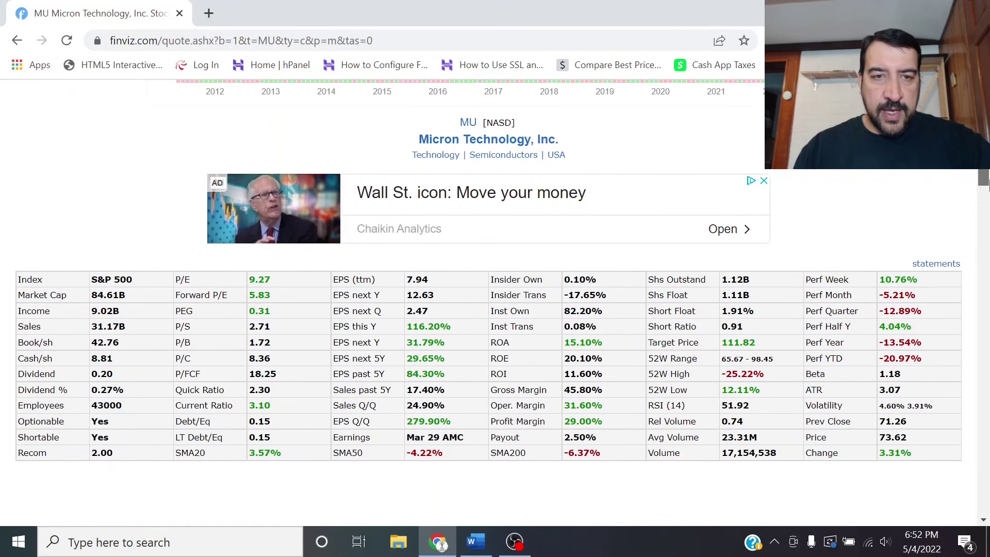
Go back to the 41 S&P 500 screener results, with MU listed first.
scroll(985, 184, up, 1)
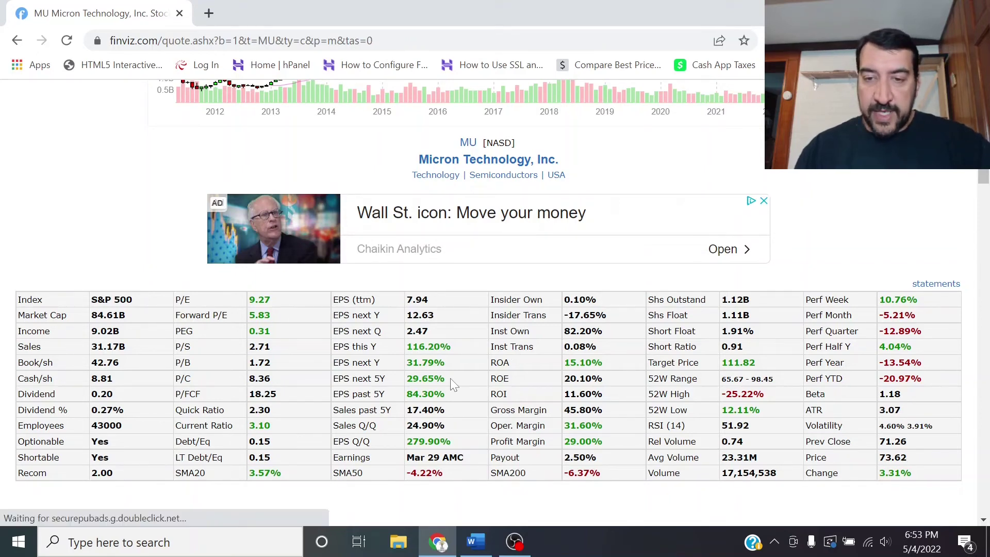
key(alt+Left)
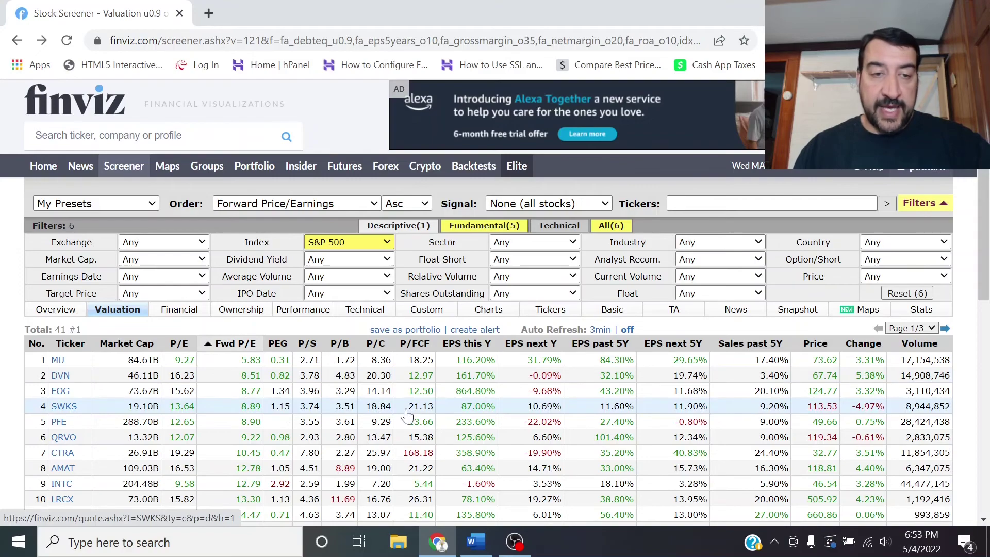
Reopen Micron's quote page and scroll through its news and income statement.
key(alt+Right)
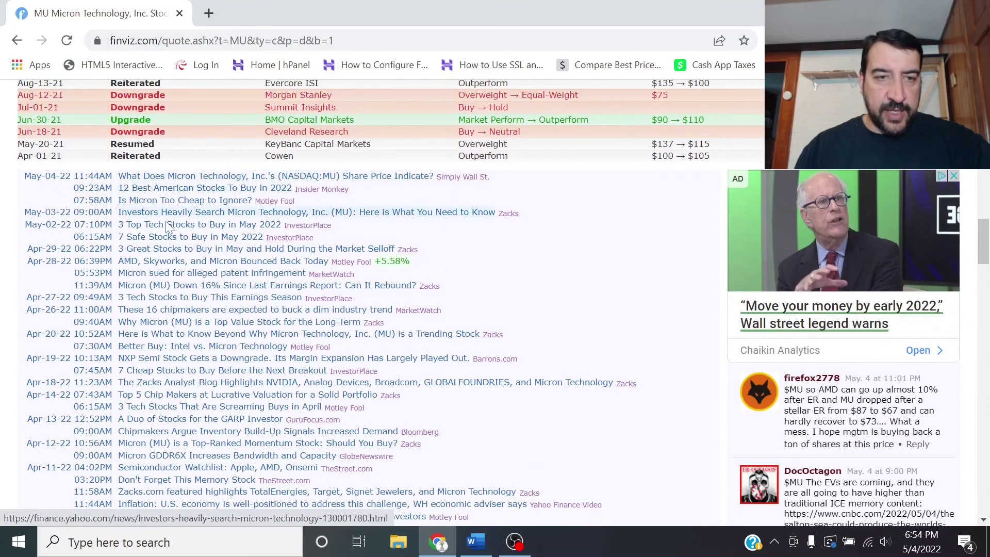
scroll(180, 395, down, 10)
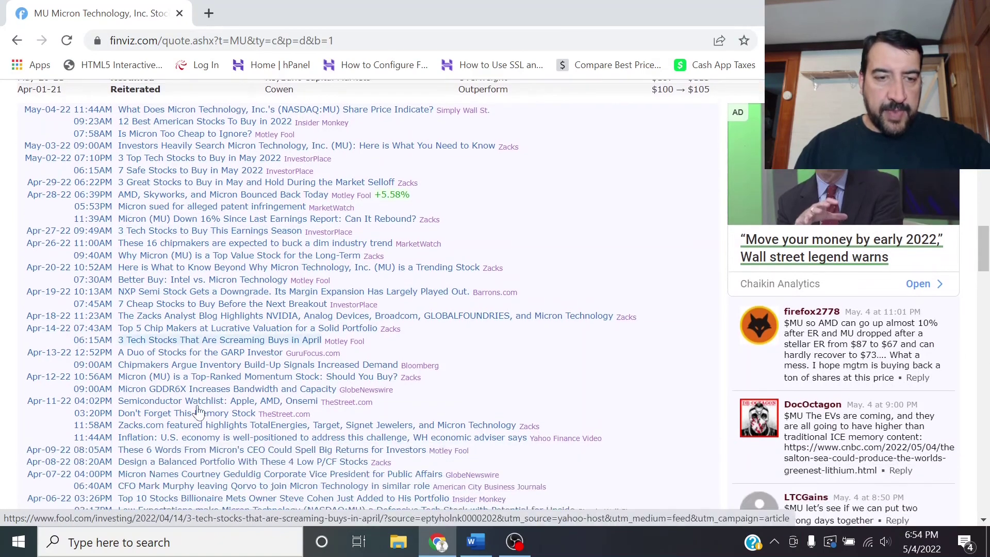
scroll(199, 412, down, 10)
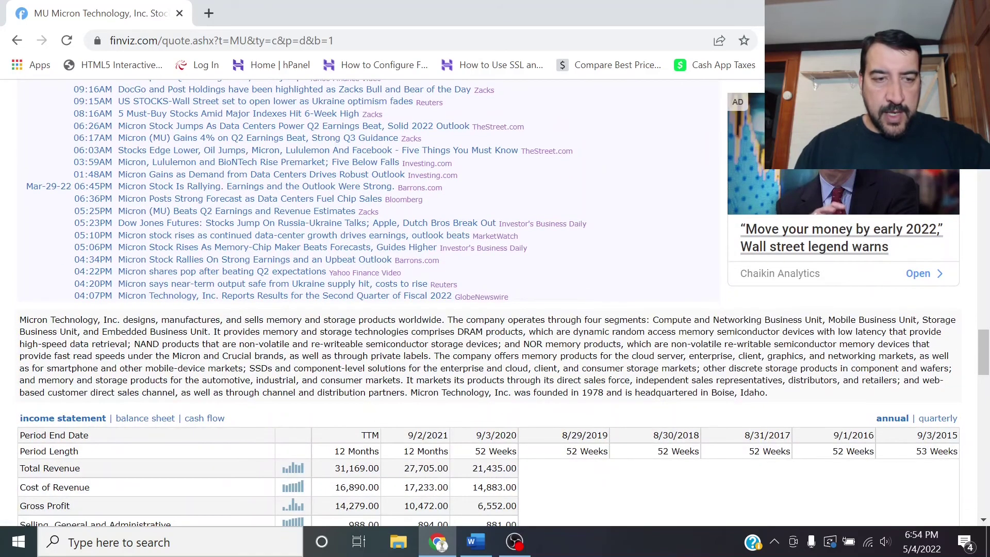
scroll(249, 344, down, 3)
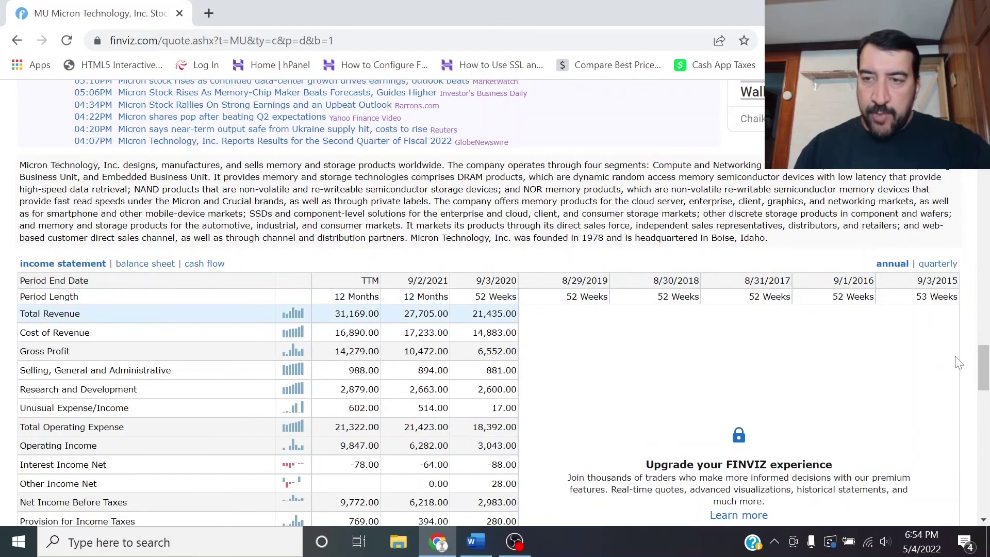
drag(984, 362, 972, 85)
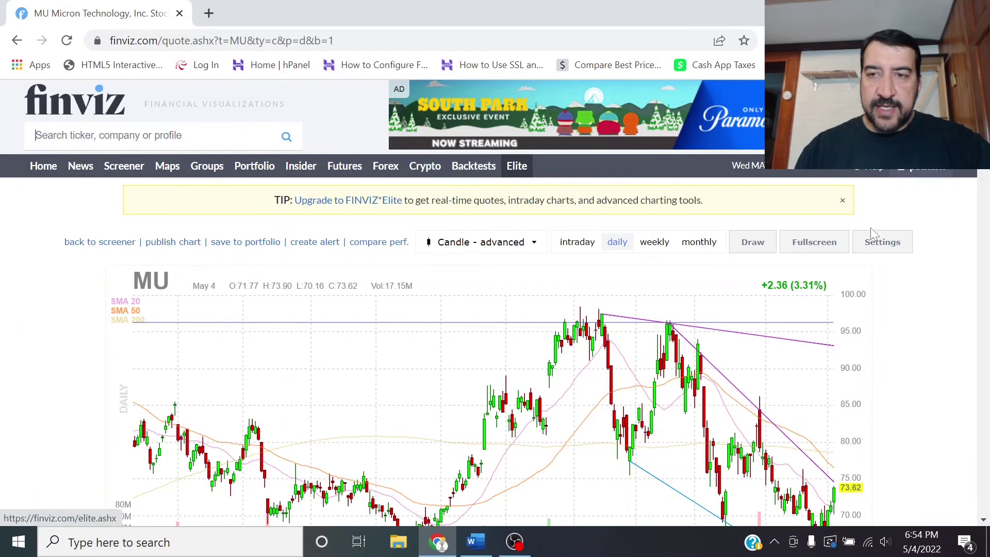
scroll(489, 302, down, 4)
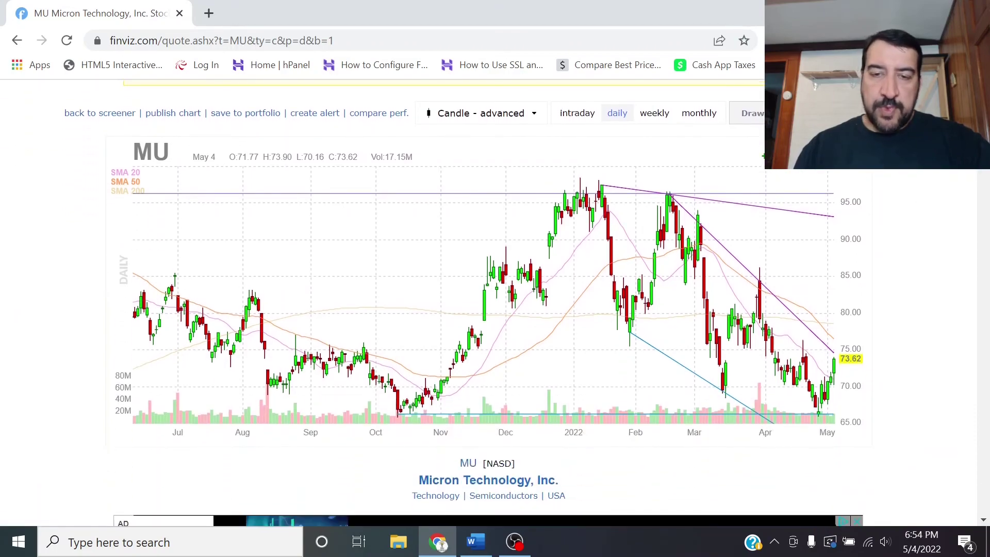
drag(980, 129, 981, 438)
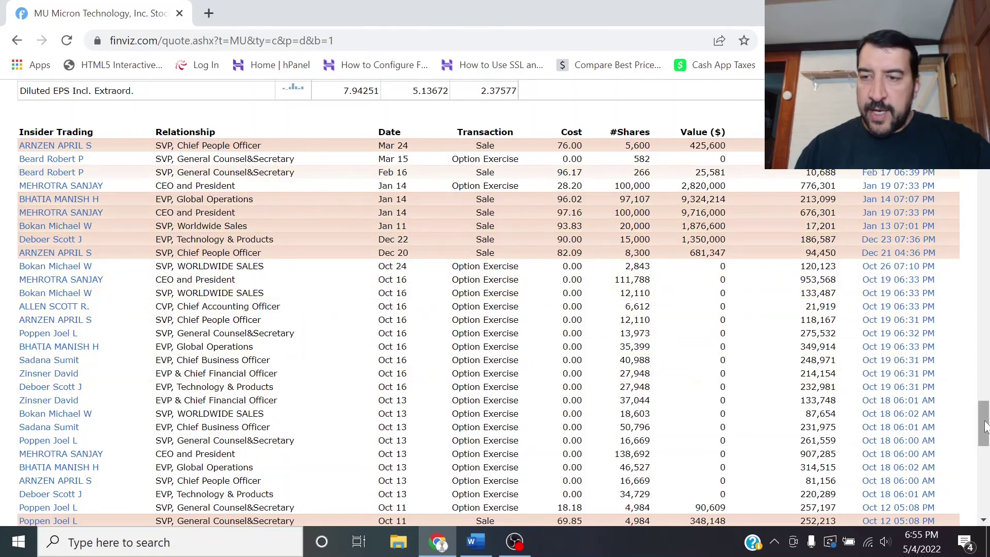
drag(984, 426, 986, 477)
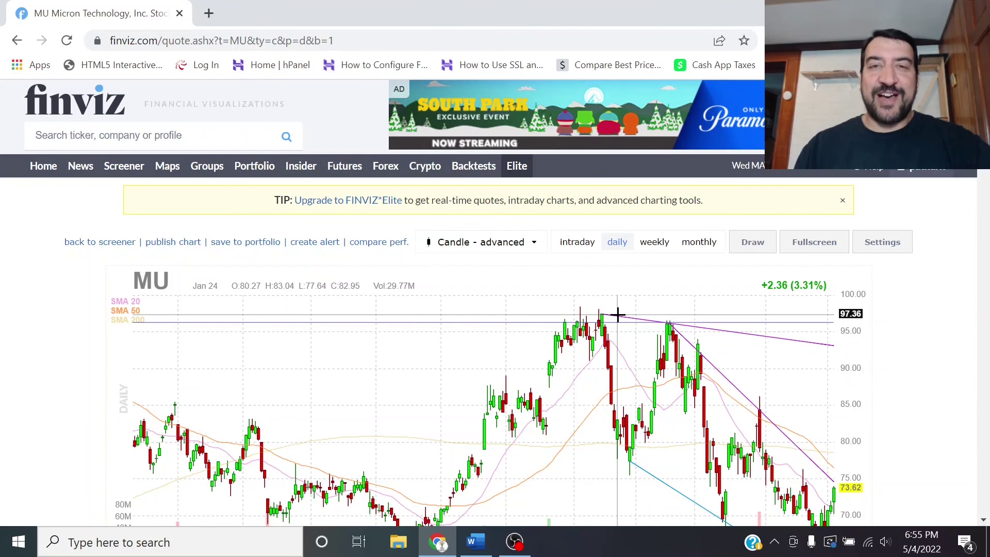